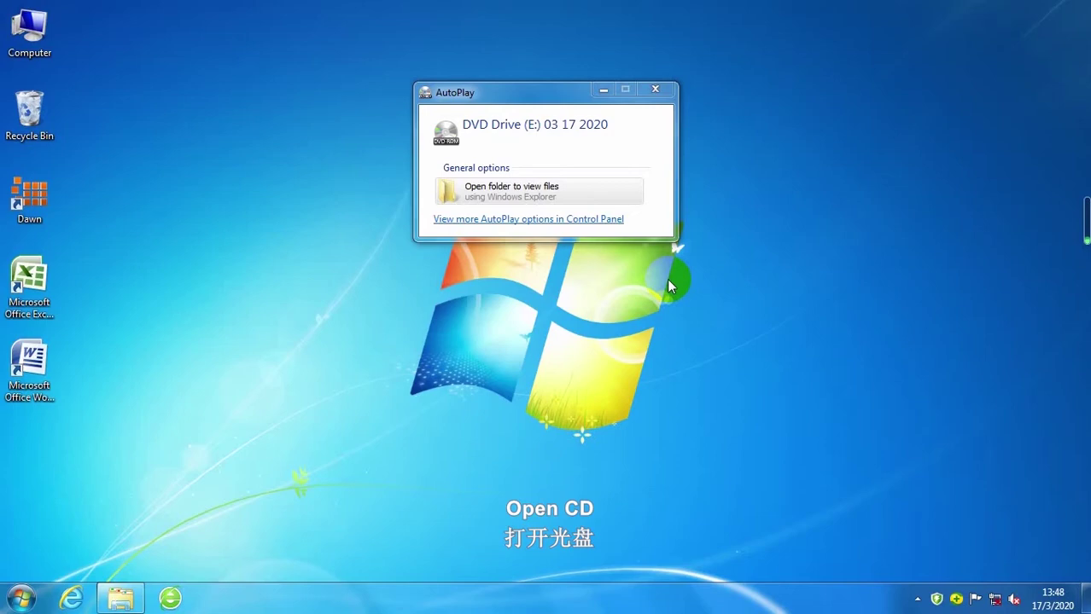
Step: Browse the installation disc to usb-driver\CP210x_Windows_Drivers to reveal the x64 and x86 installers
left_click(527, 190)
left_click(526, 190)
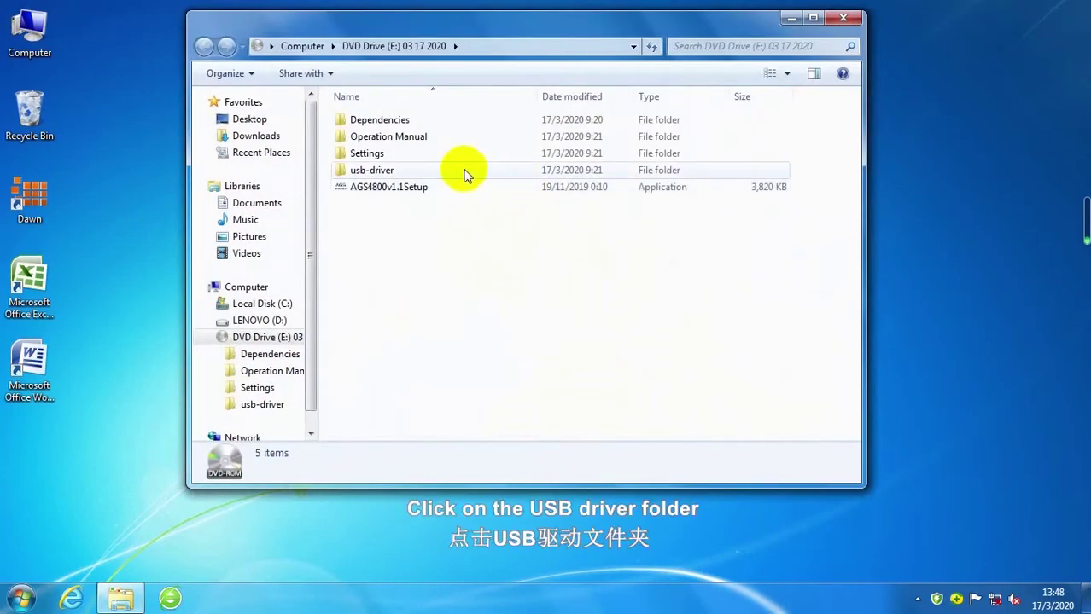
double_click(419, 170)
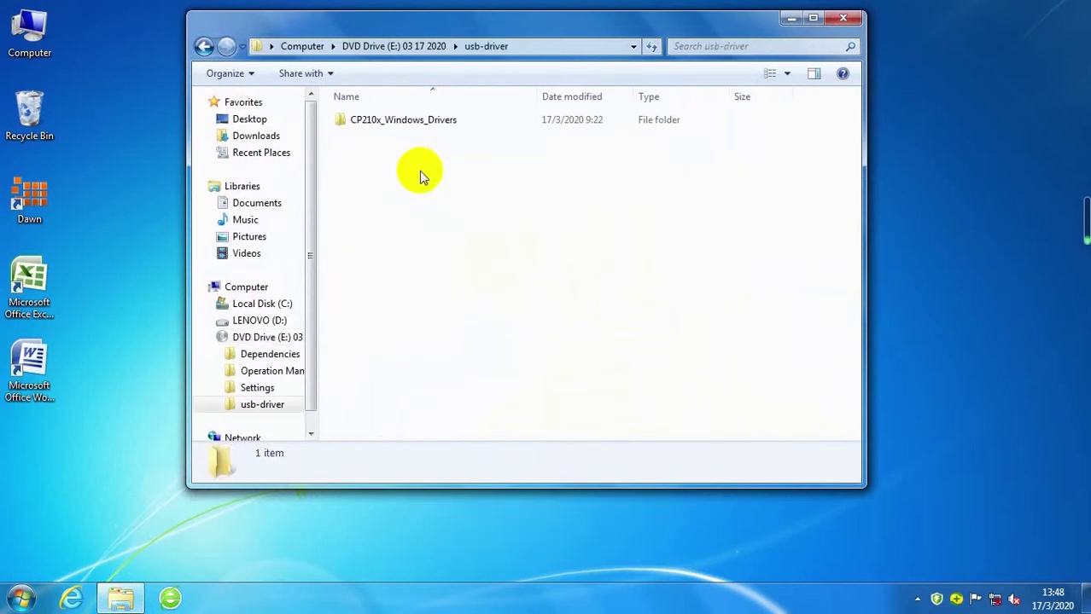
double_click(450, 122)
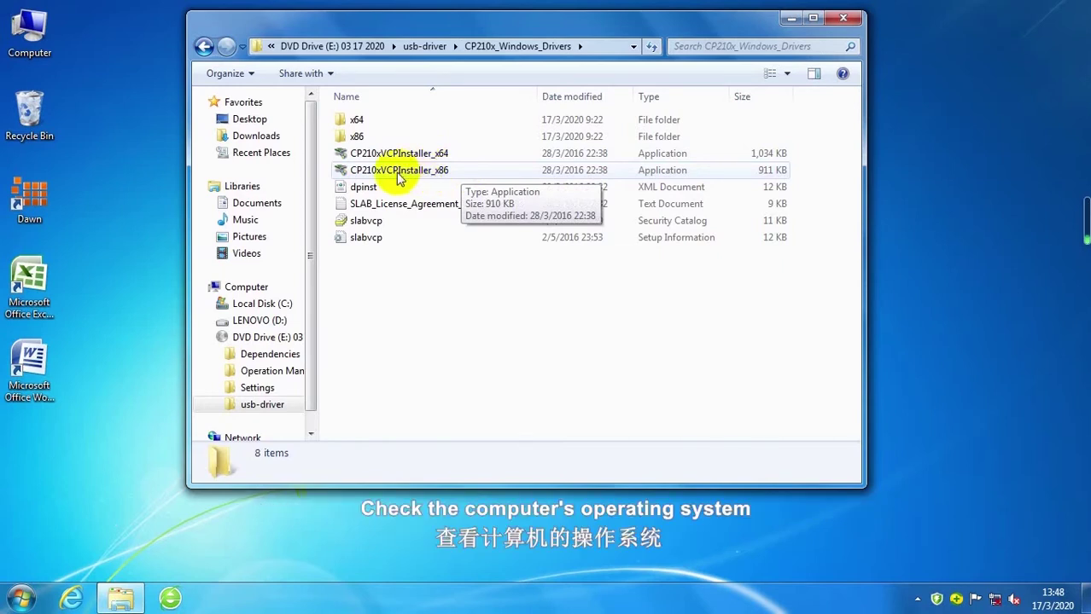
right_click(39, 38)
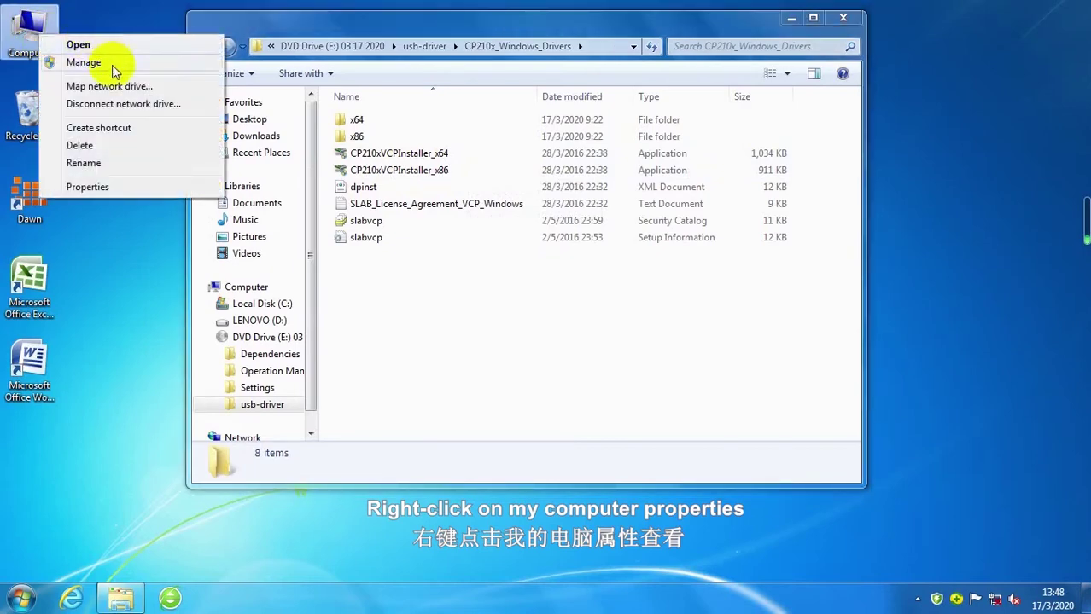
left_click(121, 186)
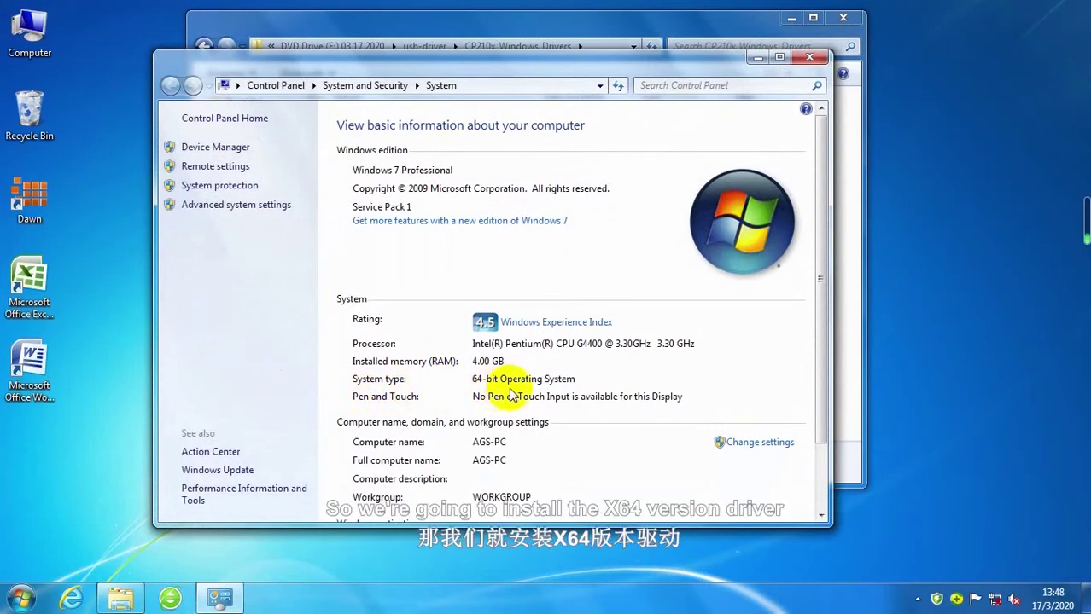
left_click(822, 59)
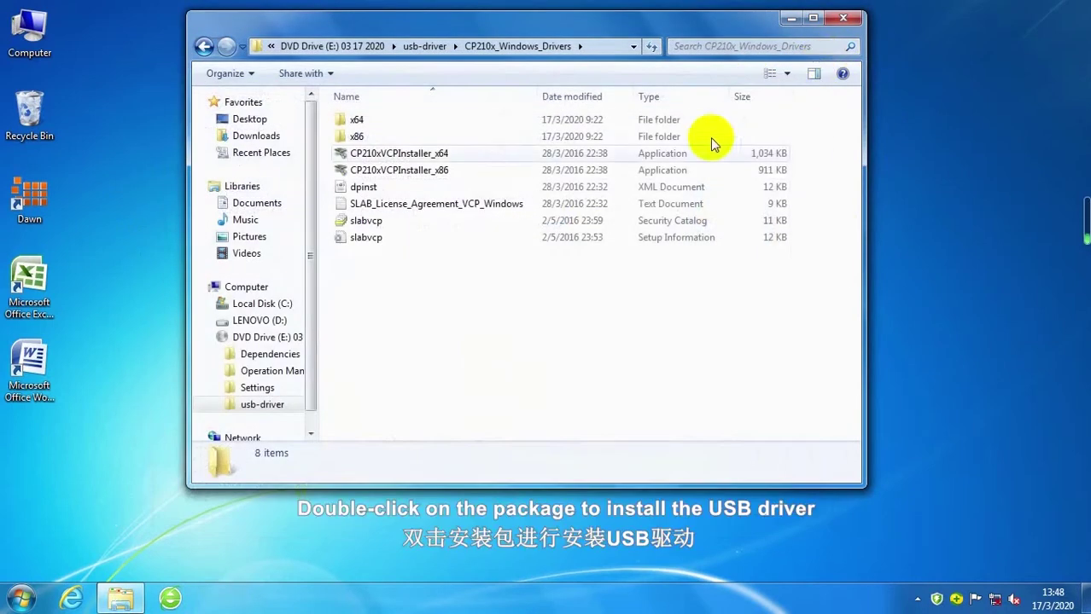
Step: Install the 64-bit CP210x VCP driver, accepting the license agreement
double_click(472, 154)
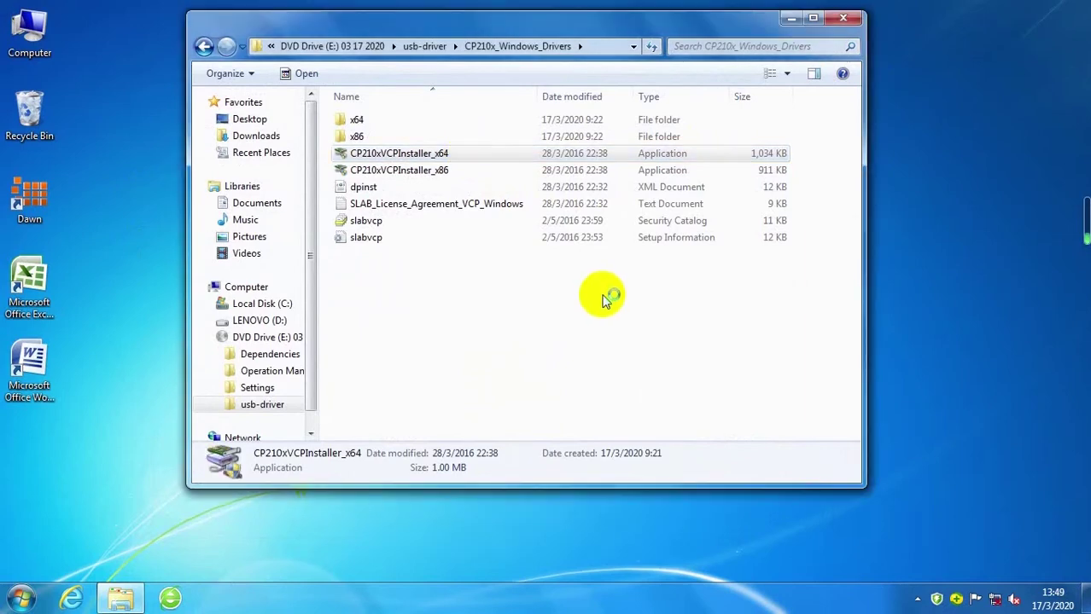
left_click(403, 389)
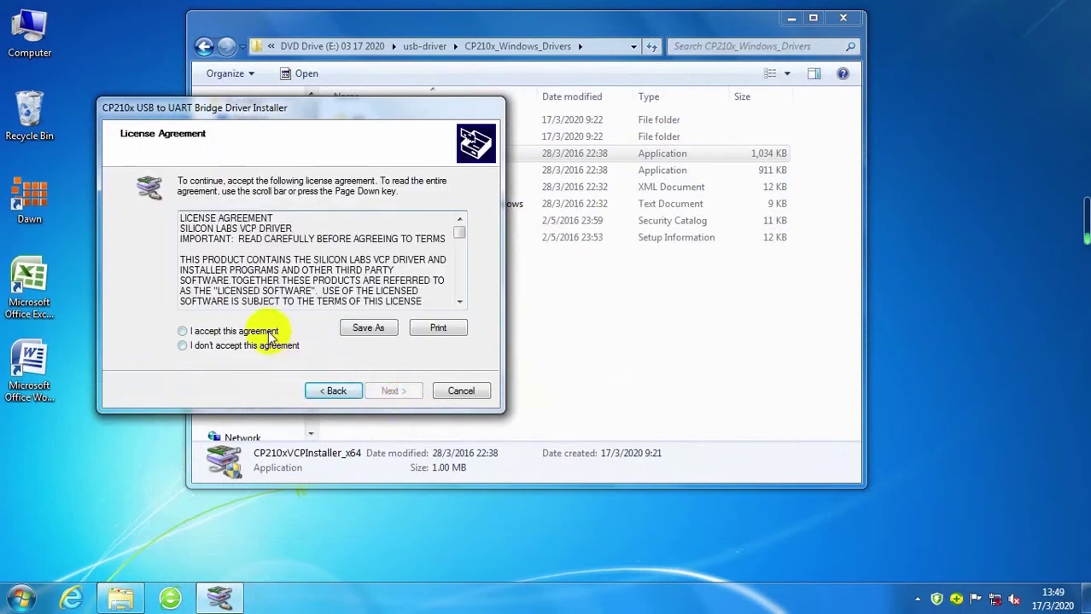
left_click(270, 332)
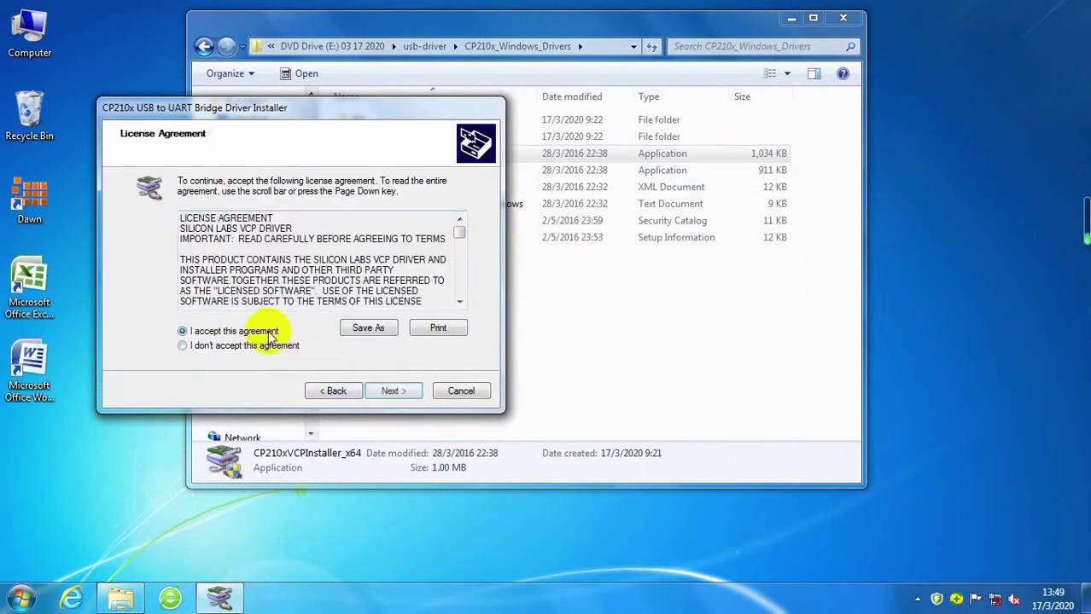
left_click(396, 391)
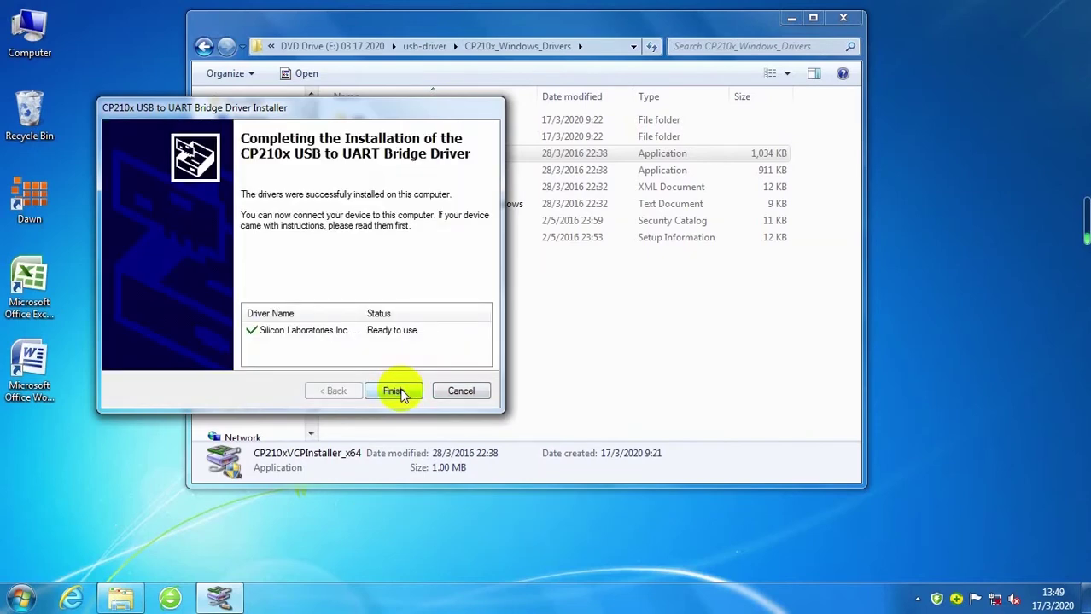
left_click(398, 392)
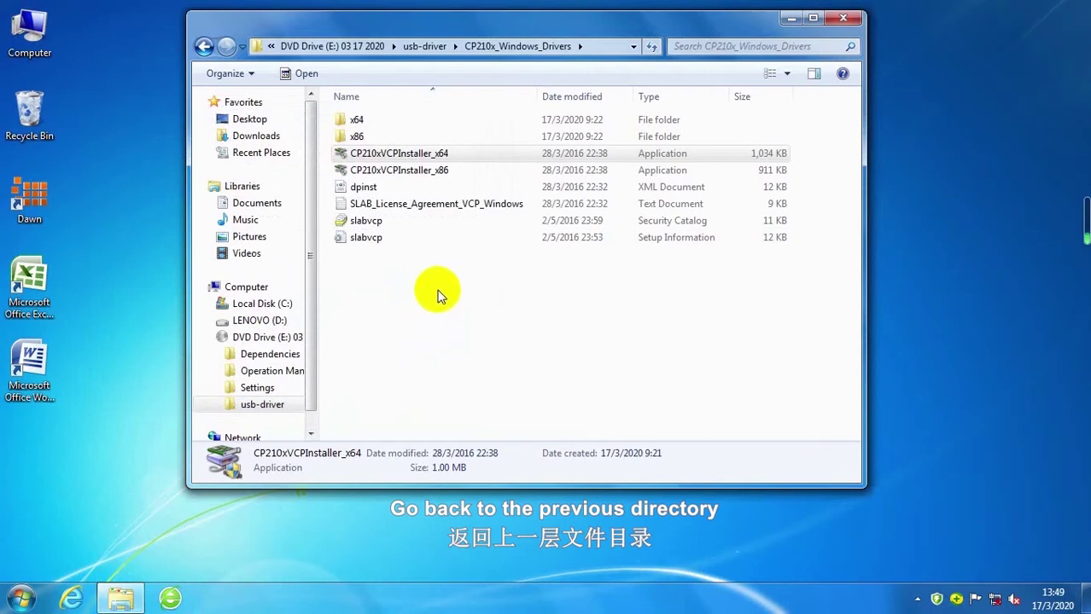
Step: Return to the disc root, run AGS4800v1.1Setup and enter the installation password
left_click(204, 47)
left_click(205, 48)
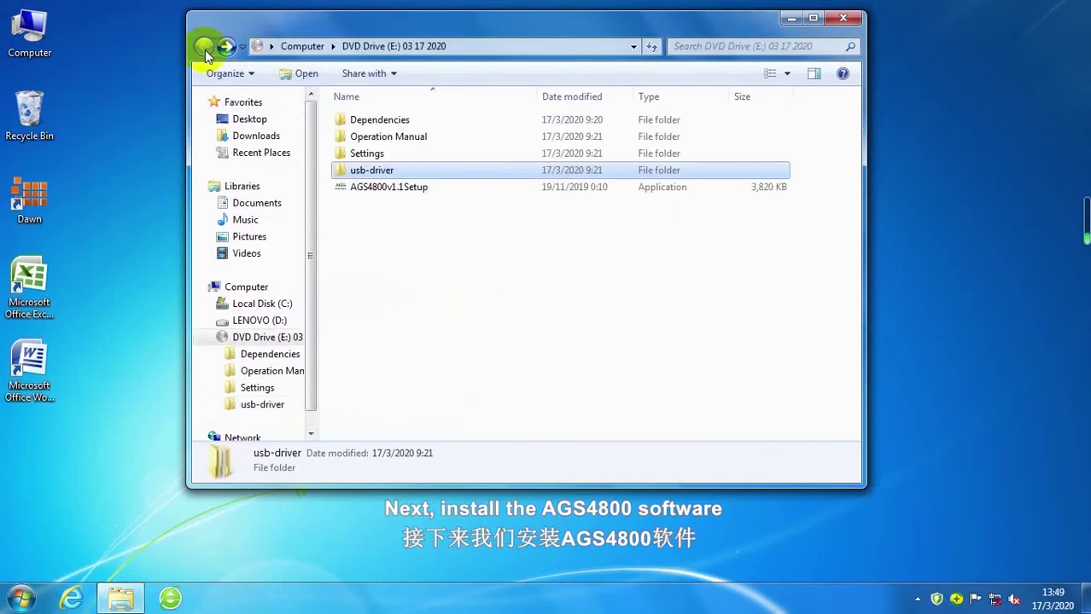
left_click(433, 190)
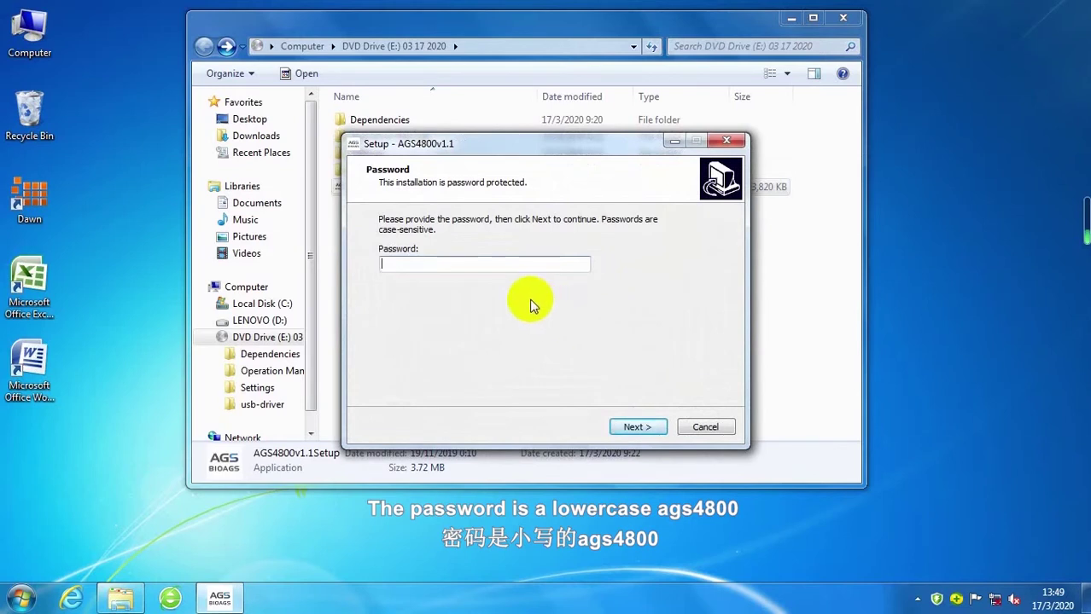
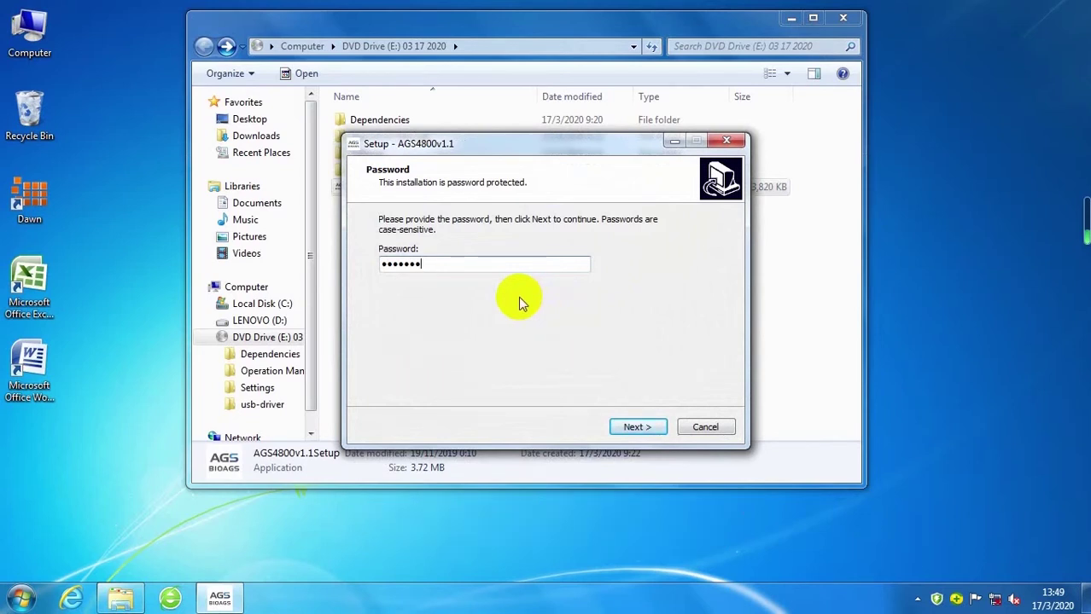
left_click(650, 426)
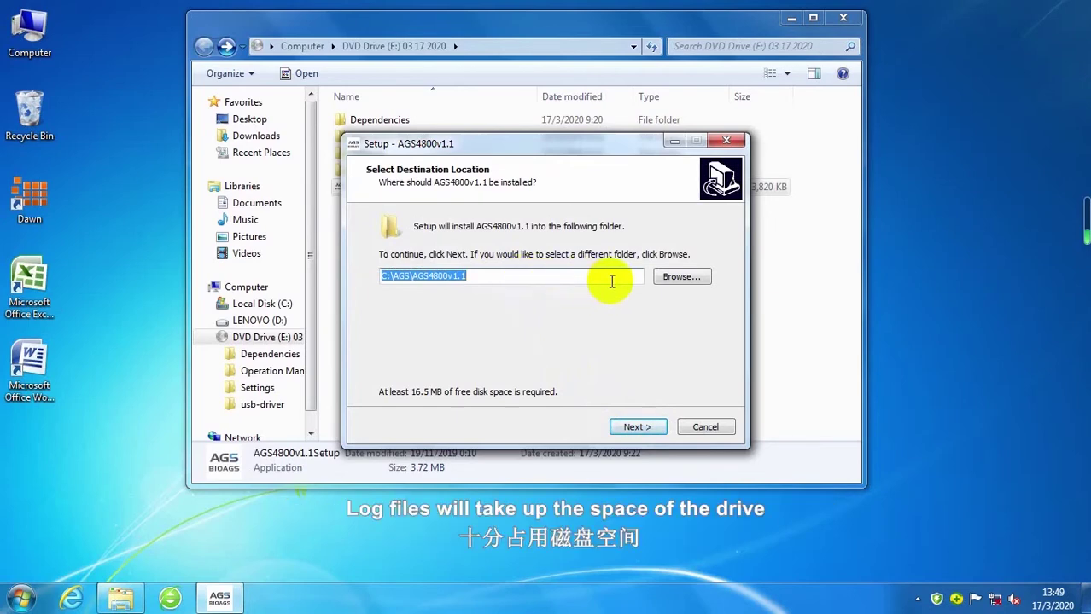
Step: Install AGS4800v1.1 to d:\AGS\AGS4800v1.1 with its shortcut folder, then finish and launch it
left_click(680, 278)
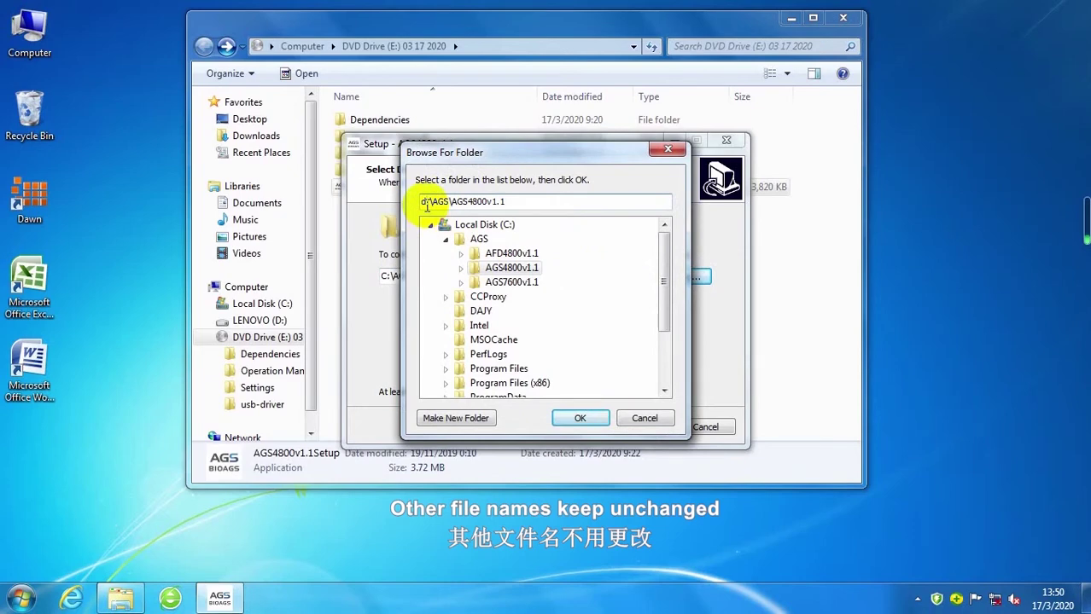
left_click(581, 419)
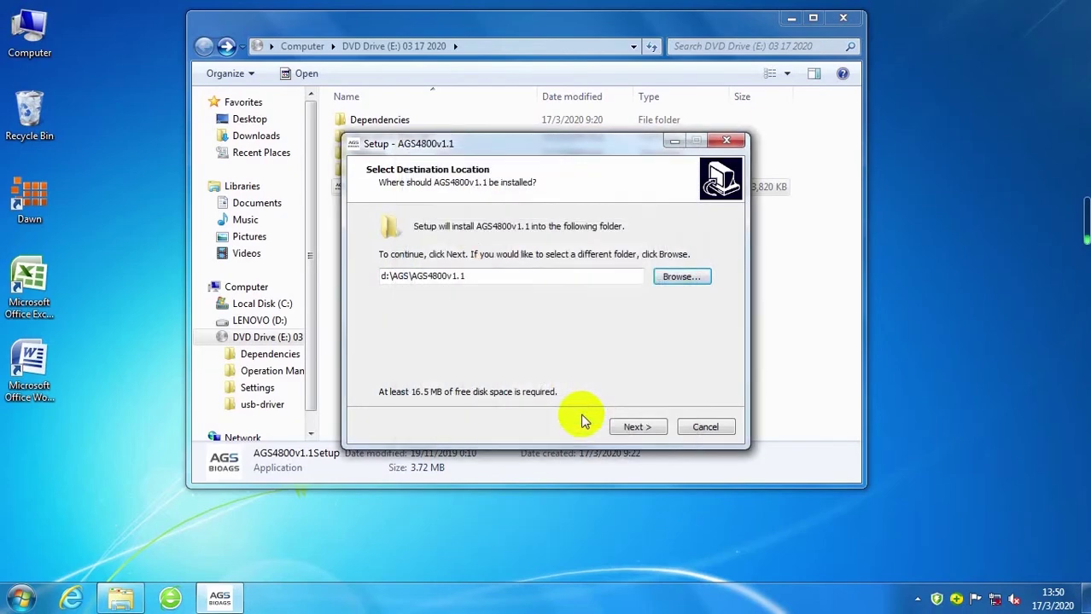
left_click(636, 429)
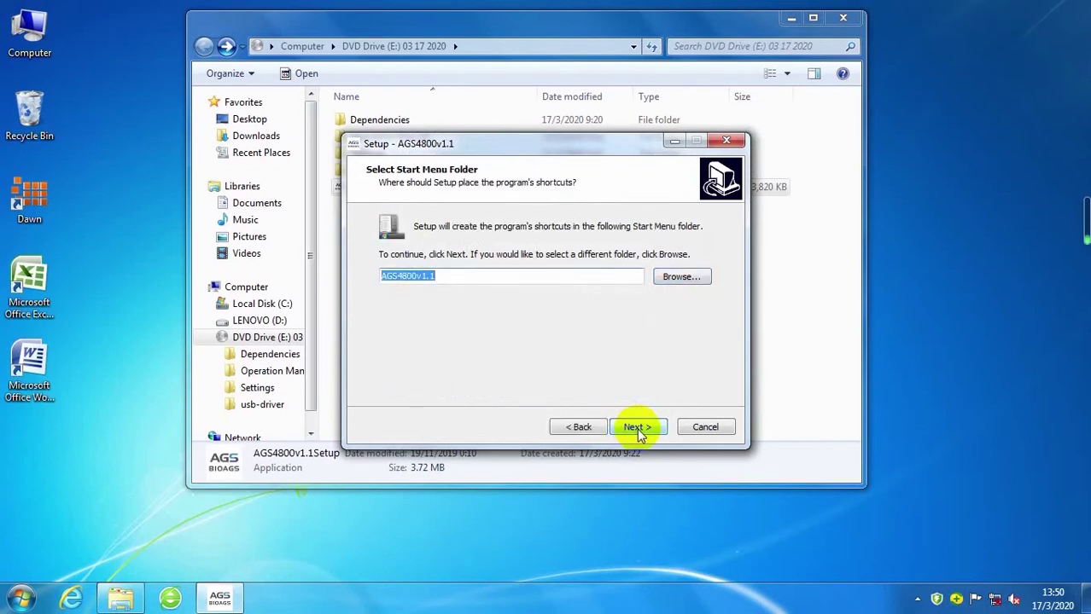
left_click(637, 429)
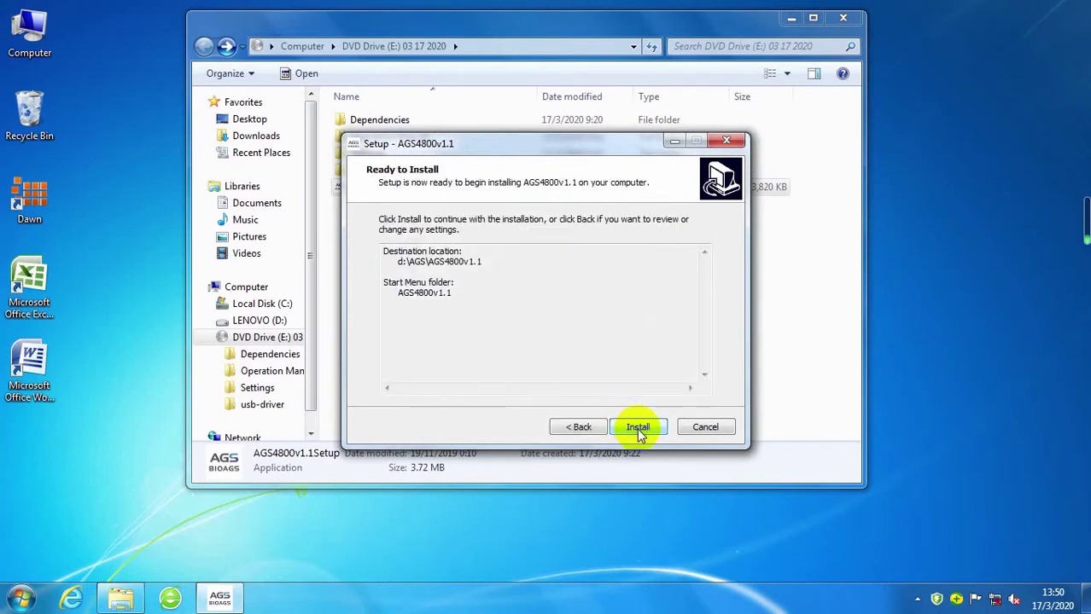
left_click(638, 428)
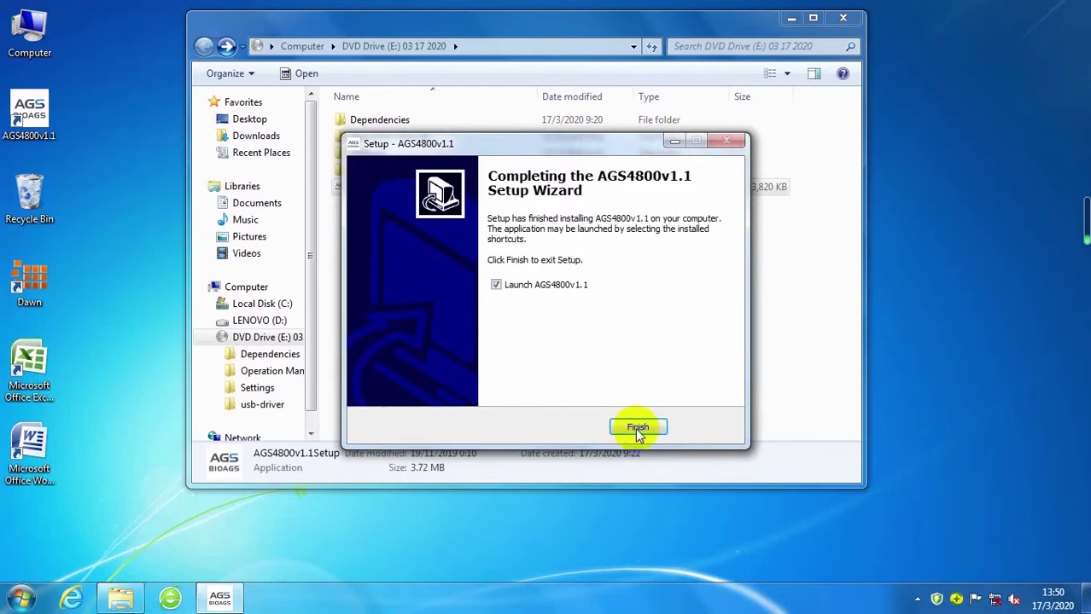
left_click(637, 430)
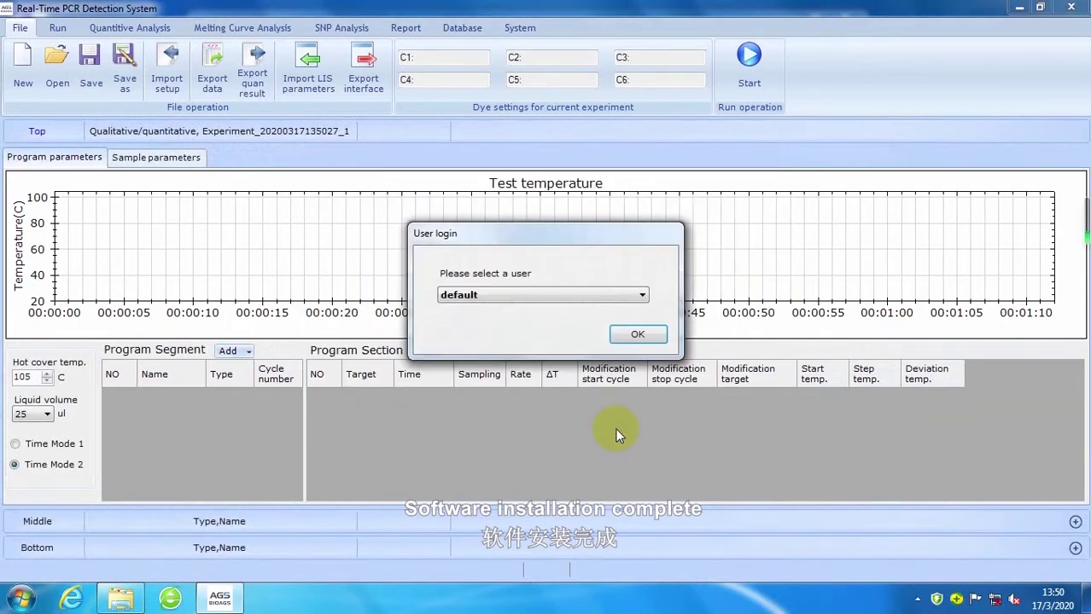
Step: Confirm the User login with the 'default' user
left_click(640, 334)
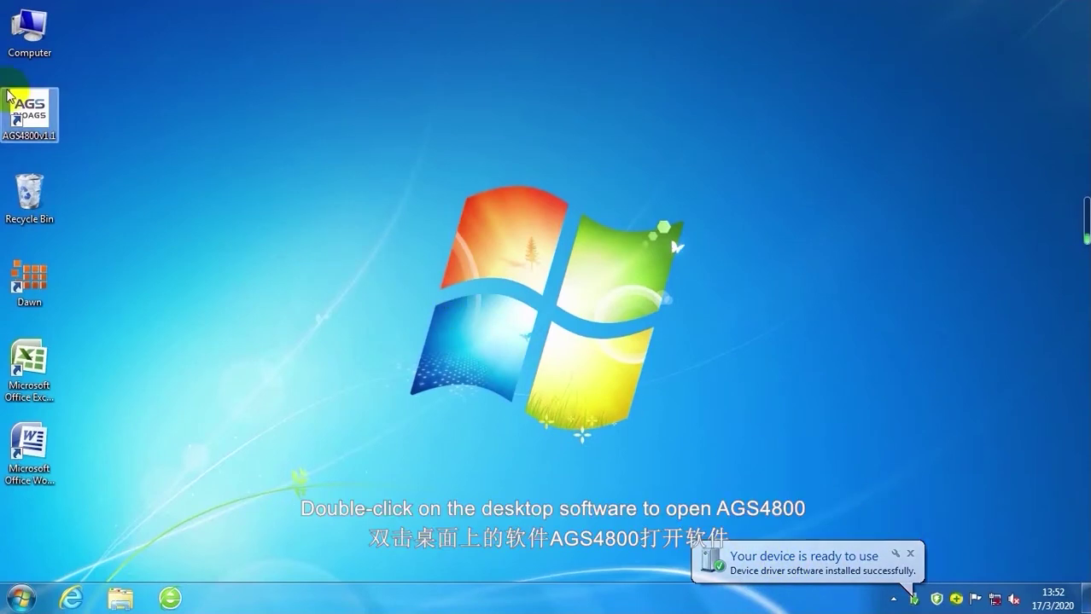
Step: Launch AGS4800v1.1 from its desktop icon and log in as 'default'
double_click(46, 119)
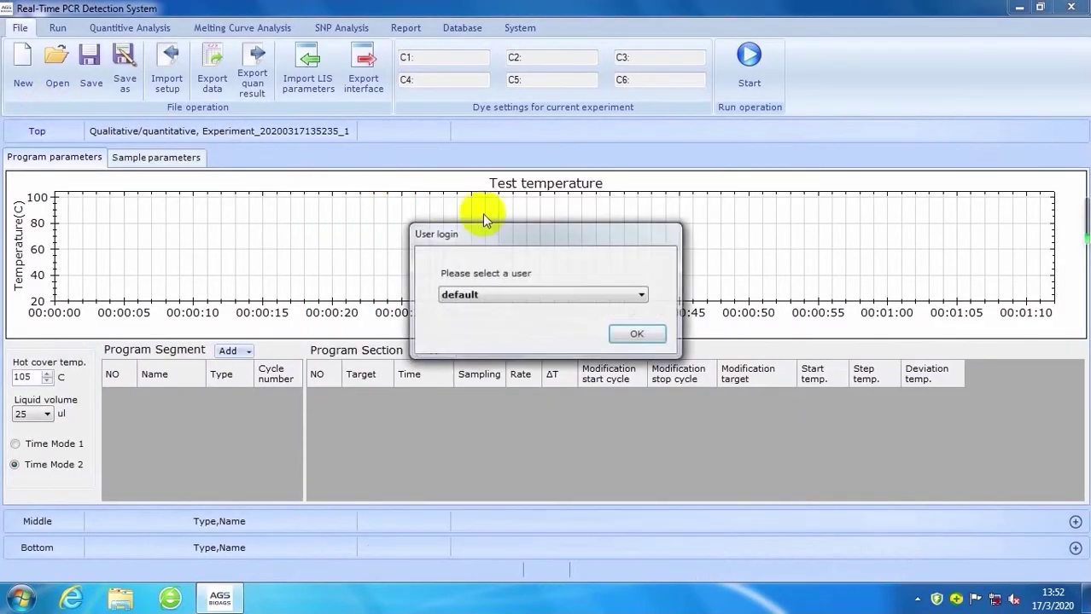
left_click(638, 336)
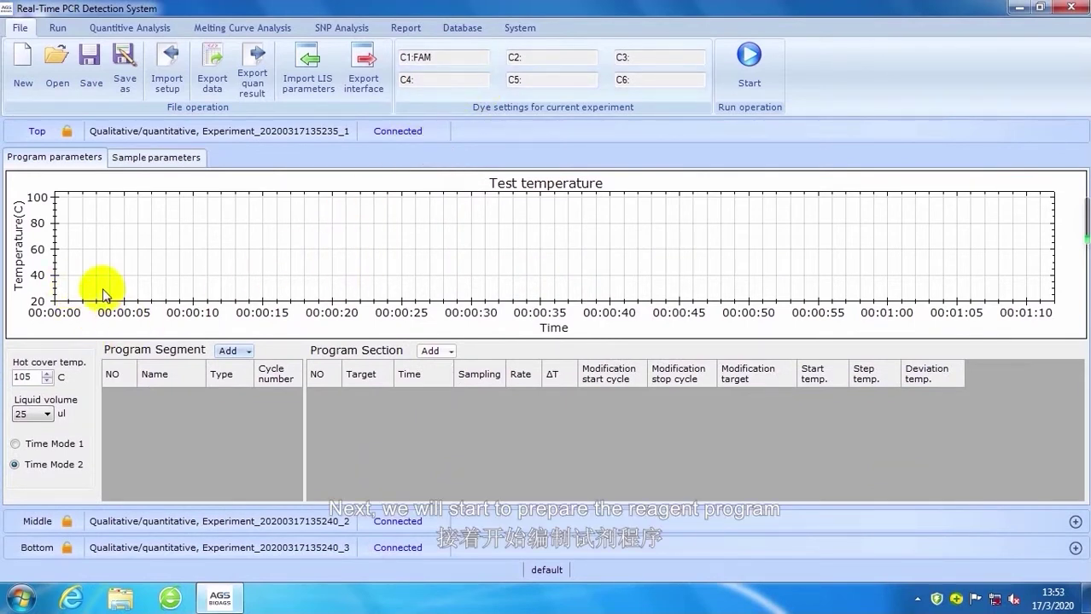
Step: Add a program segment with 10 cycles and a 95 °C first step
left_click(228, 352)
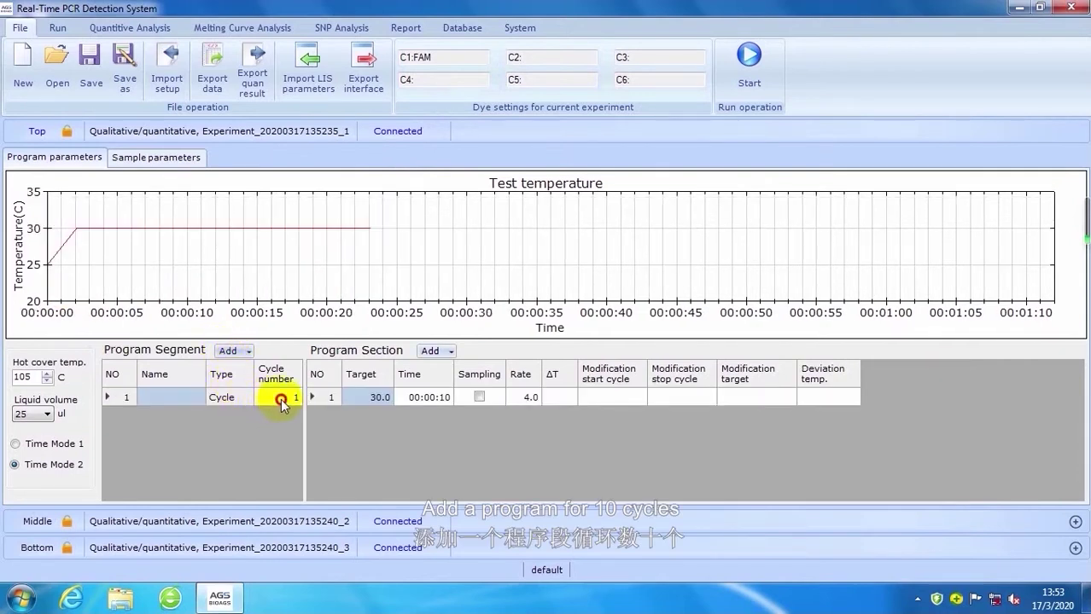
left_click(280, 403)
left_click(278, 402)
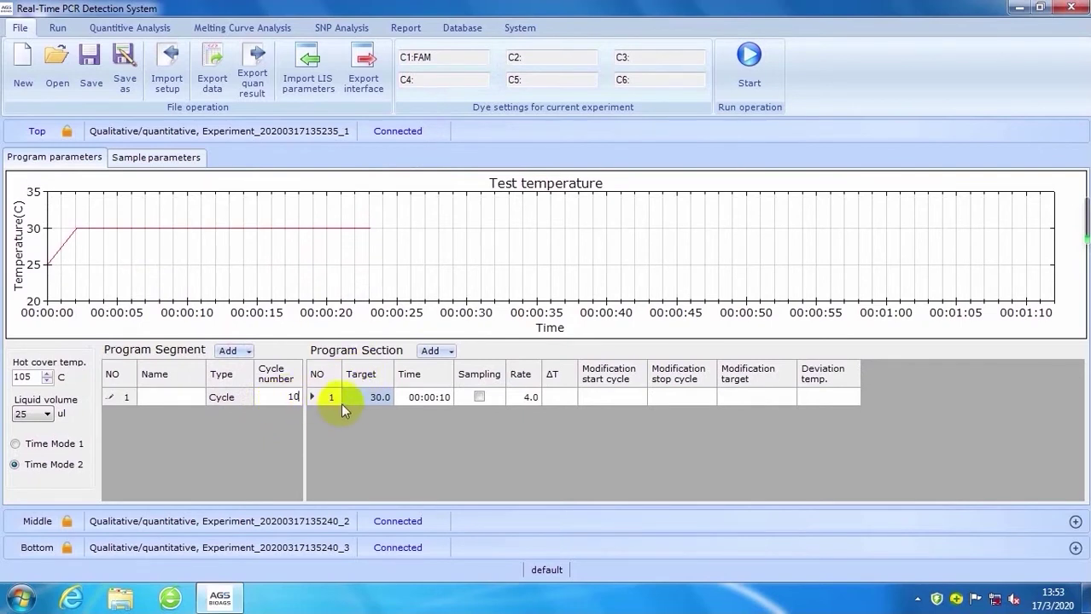
left_click(367, 399)
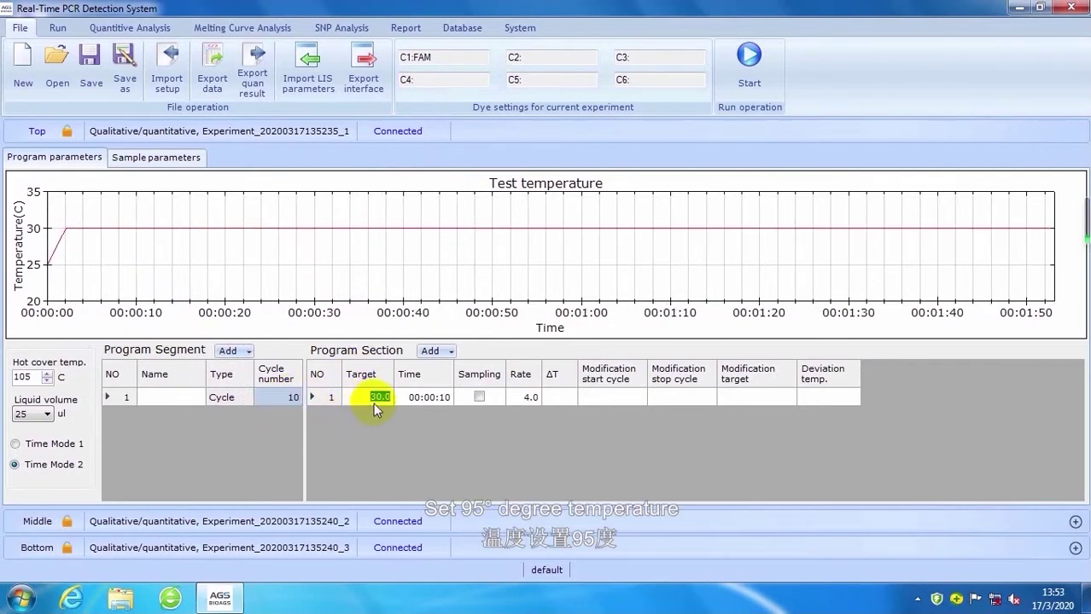
type("95")
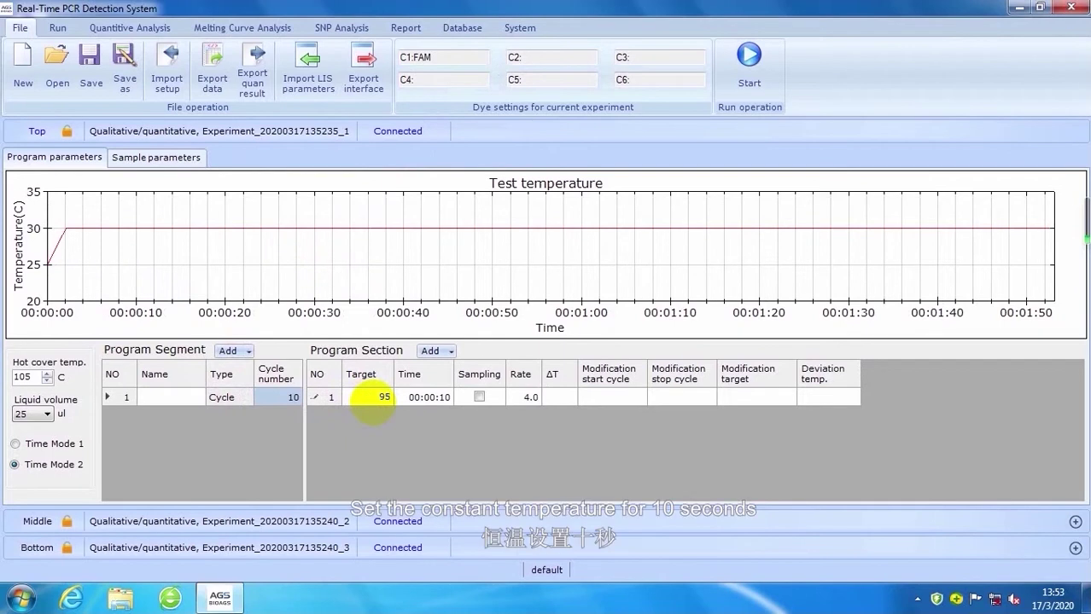
Step: Add a second 55 °C step with fluorescence sampling enabled
left_click(427, 352)
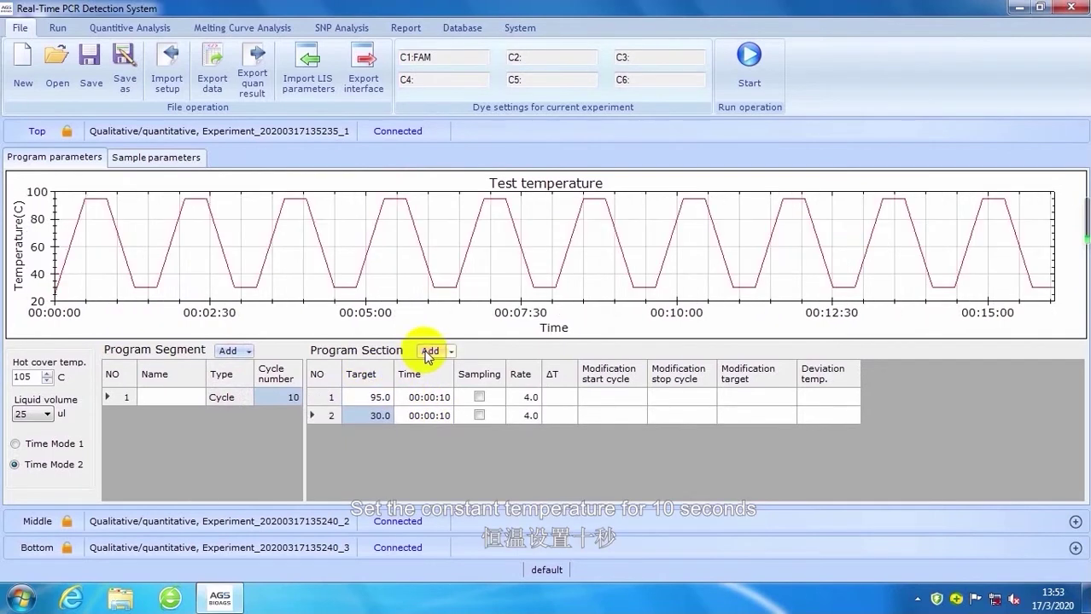
left_click(375, 417)
type("55")
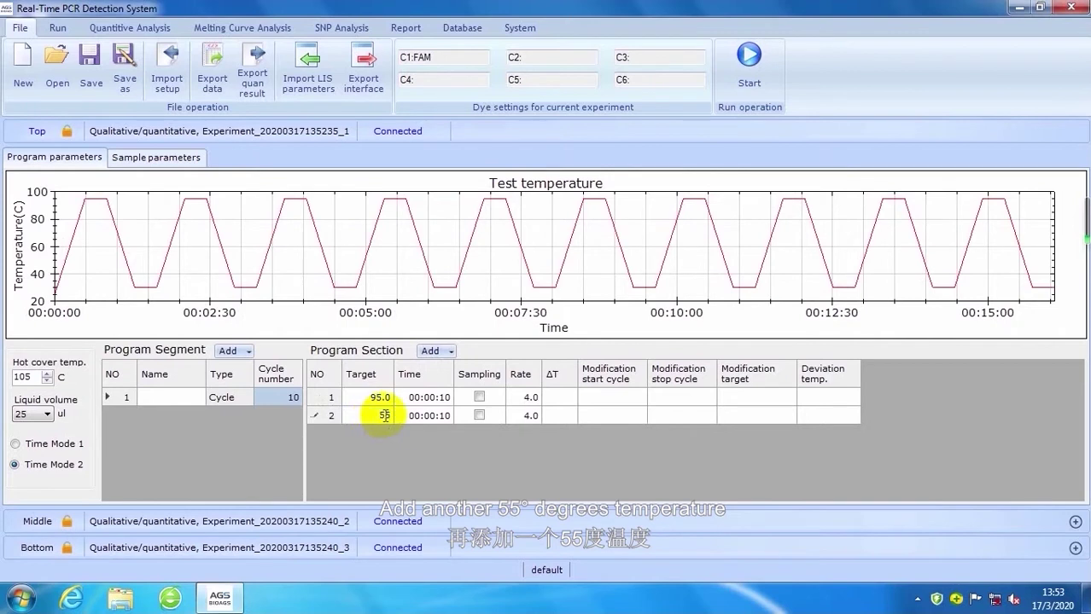
left_click(477, 415)
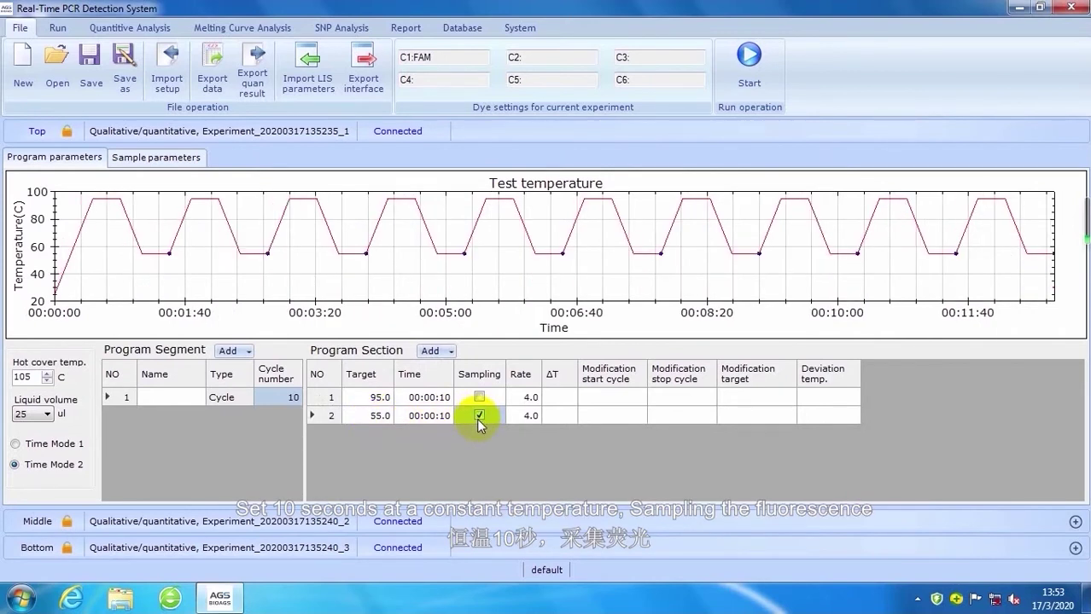
left_click(569, 58)
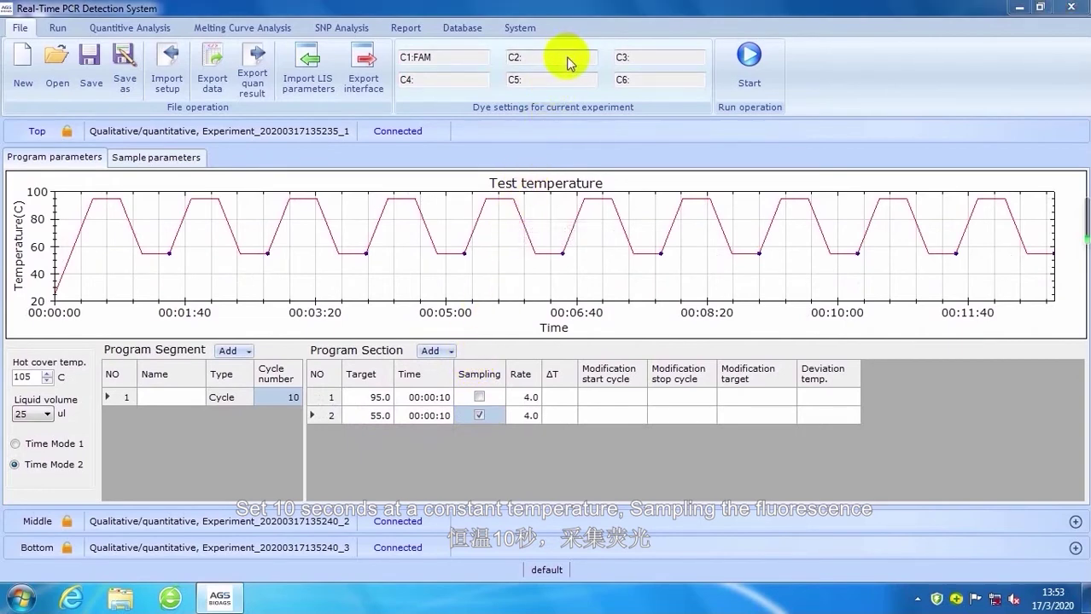
left_click(537, 249)
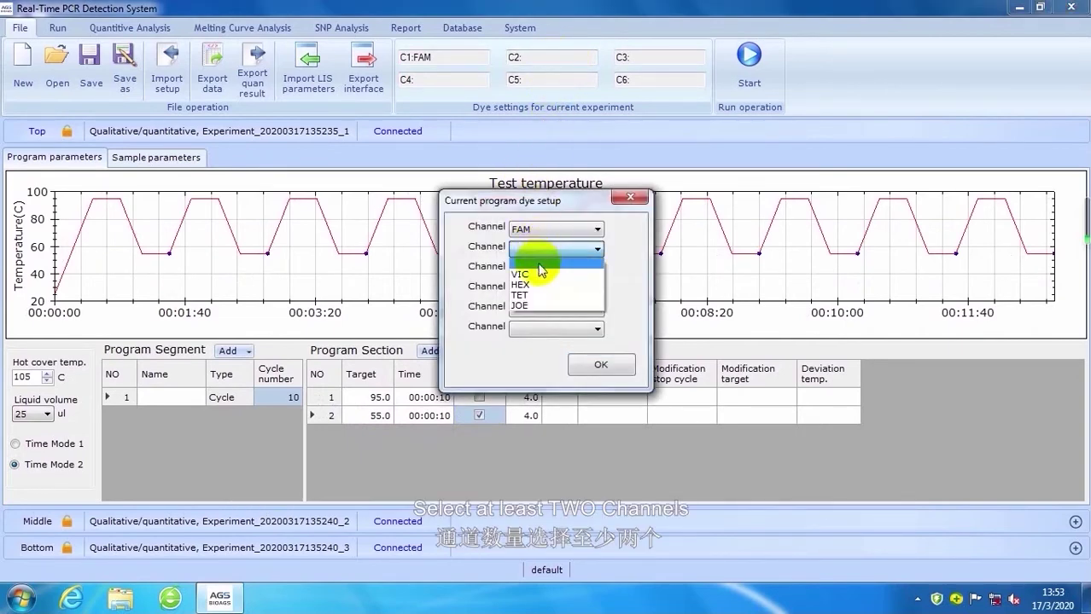
Step: Set the second dye channel to VIC alongside C1:FAM
left_click(529, 274)
left_click(578, 367)
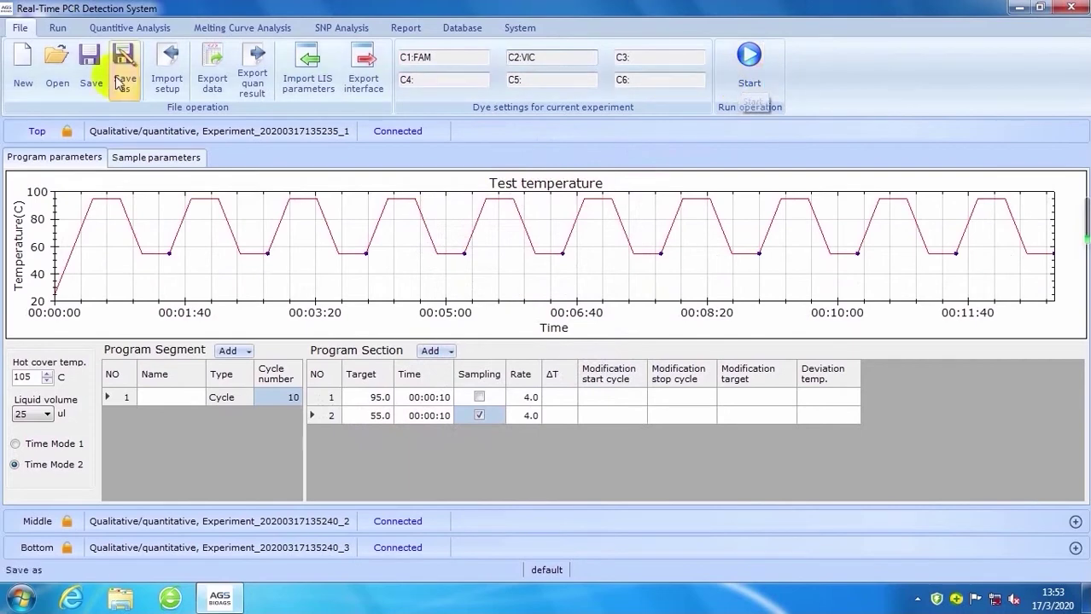
left_click(91, 64)
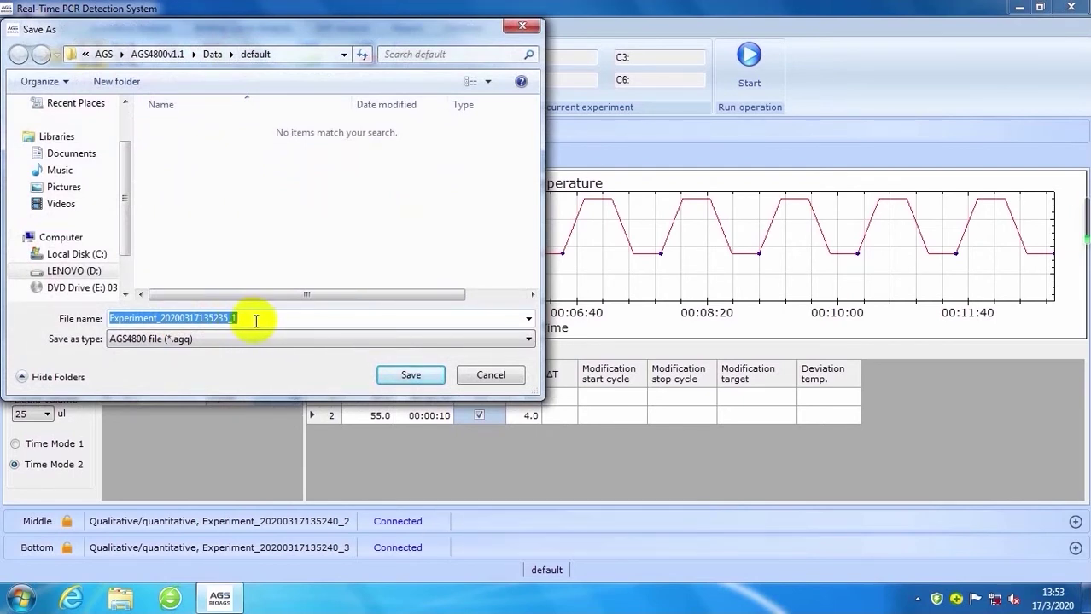
left_click(394, 374)
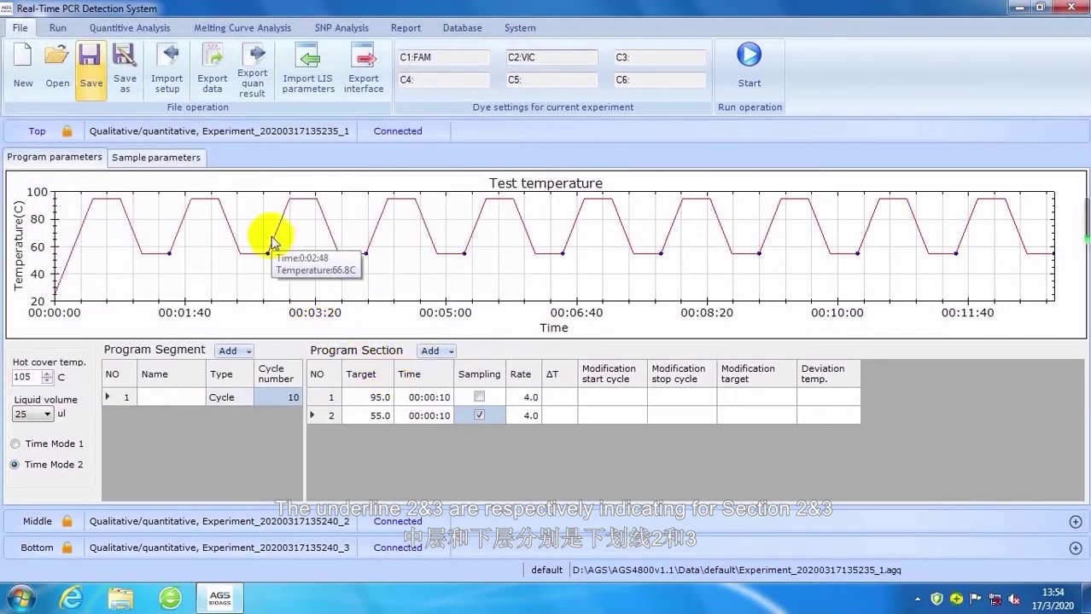
Step: Start the test program on the Top, Middle and Bottom sections, confirming each run
left_click(753, 83)
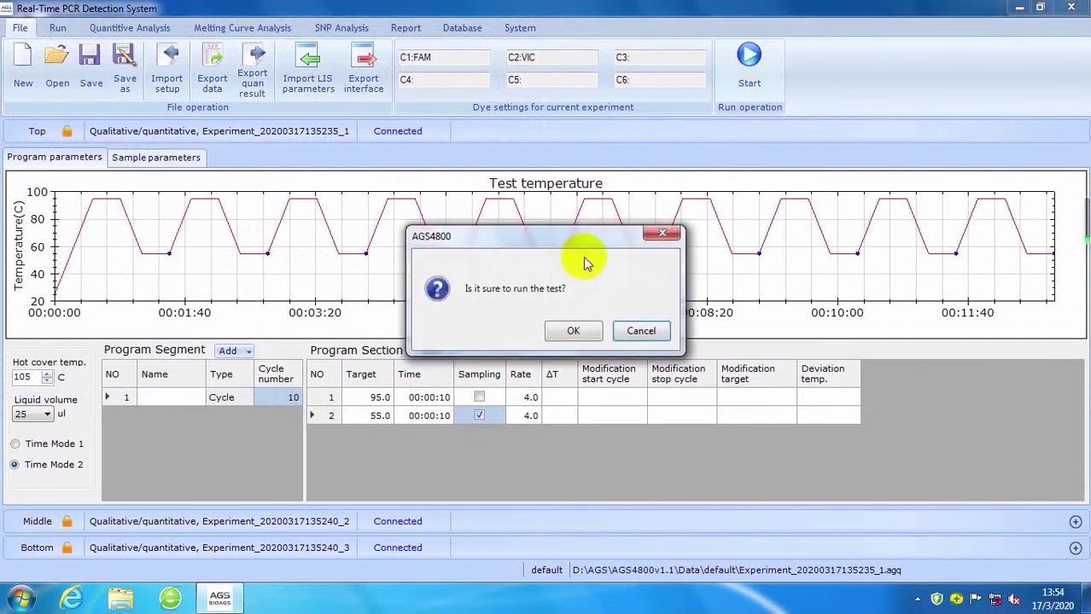
left_click(570, 333)
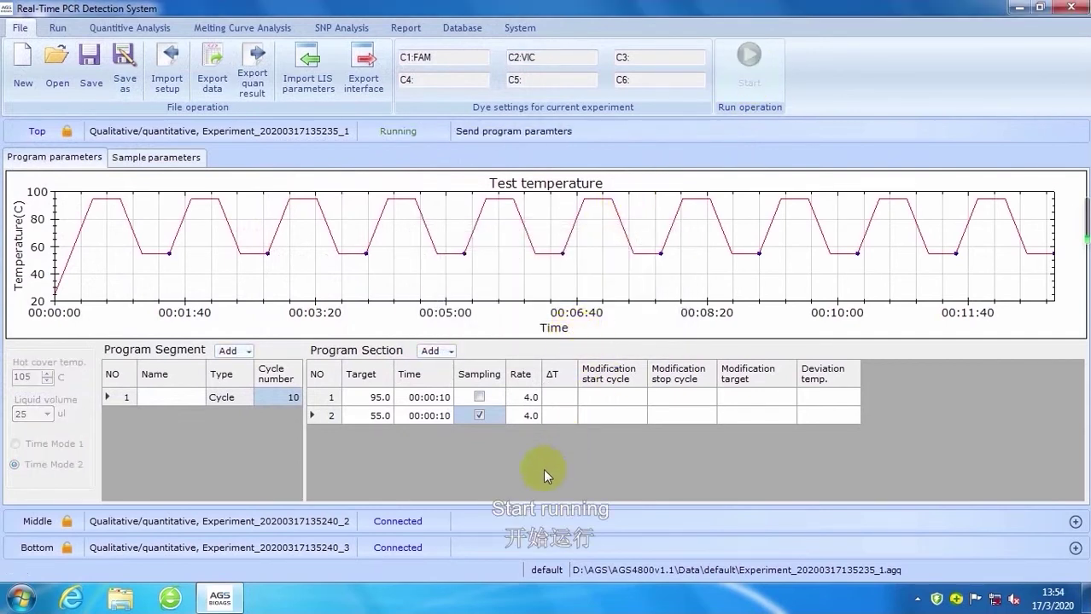
left_click(506, 521)
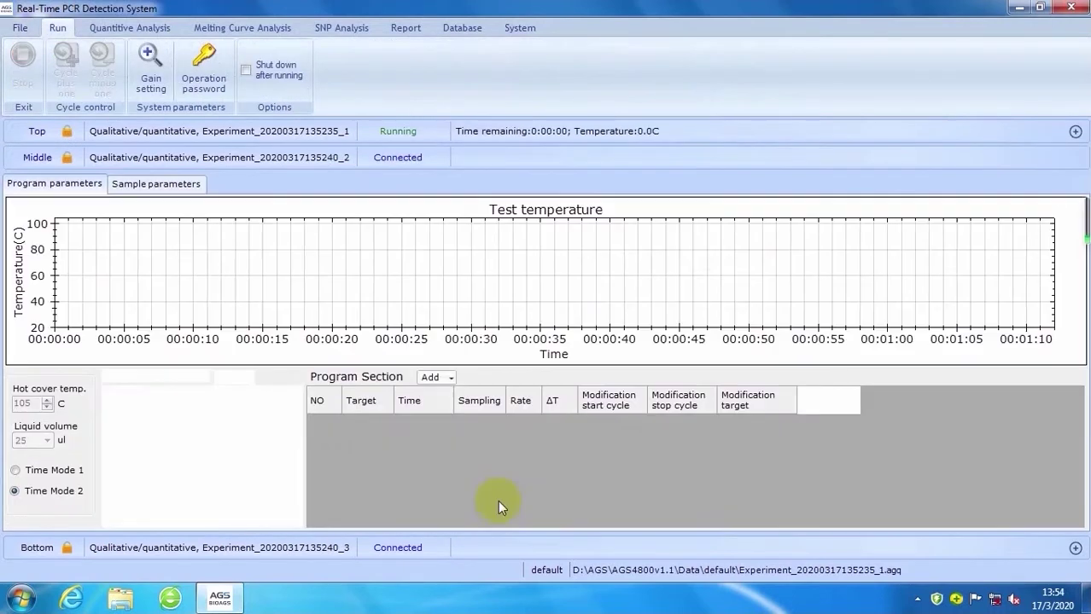
left_click(376, 423)
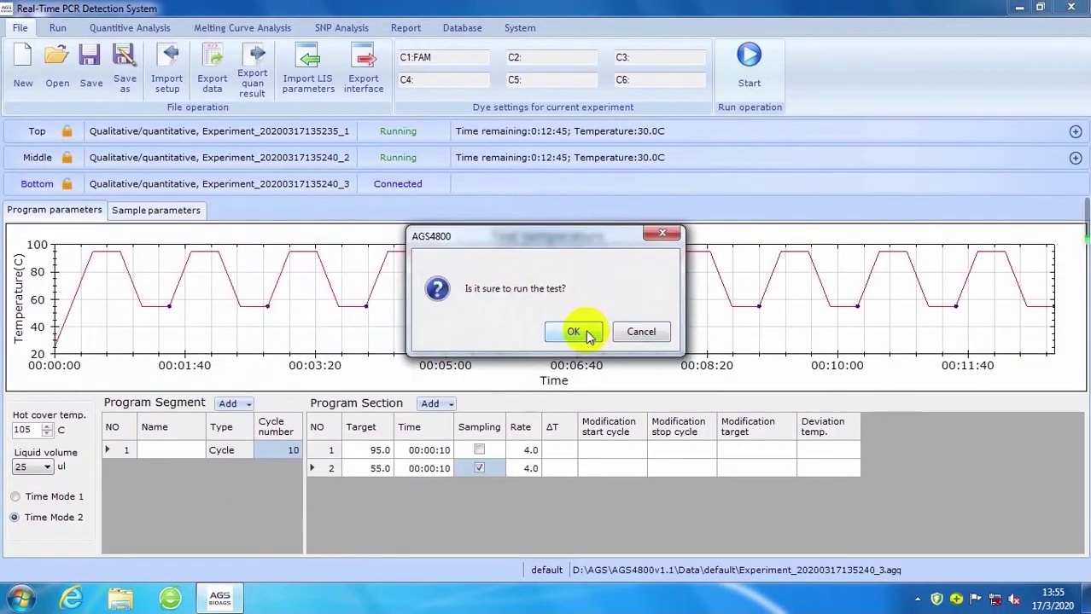
left_click(585, 330)
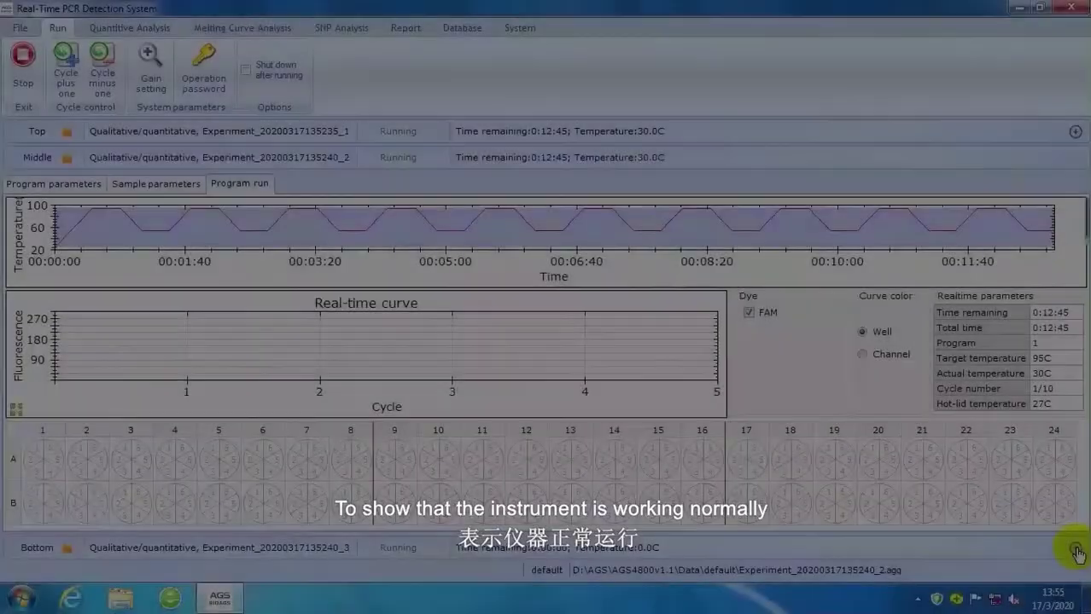
left_click(1075, 548)
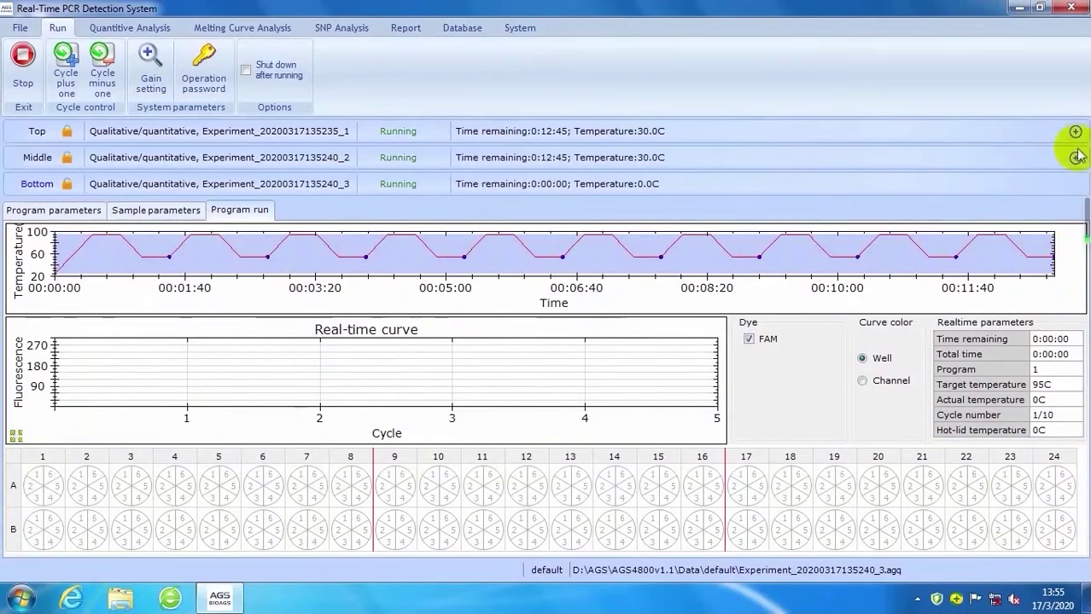
Step: Expand the Top section's row to show its live run progress with the FAM and VIC dyes
left_click(1075, 132)
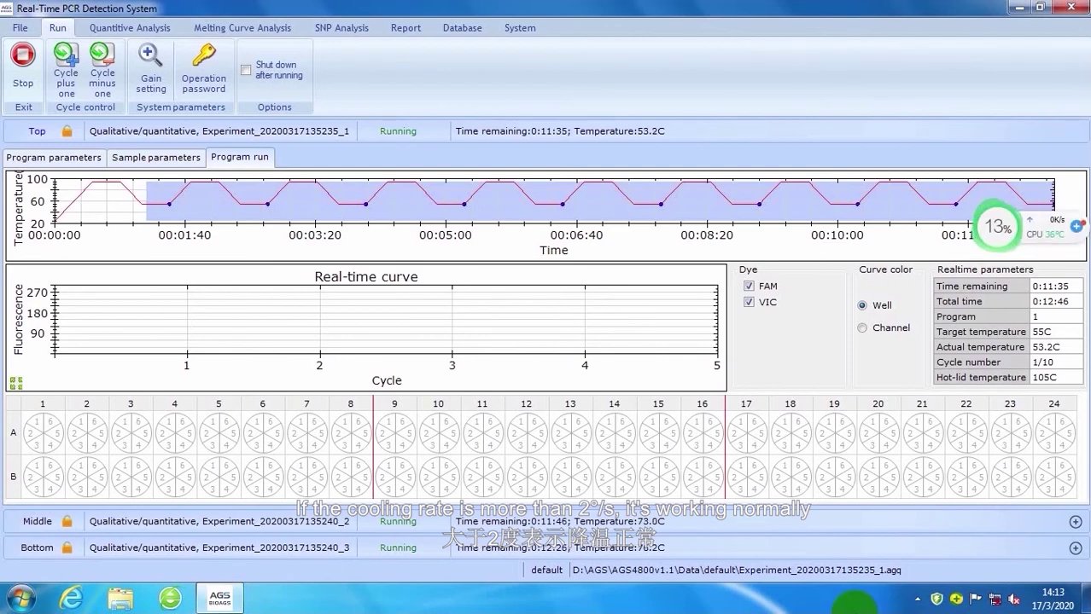
Step: Show the Middle, Bottom and Top runs in turn, then the Middle section's FAM curve at cycle 10/10
left_click(1074, 521)
left_click(1072, 523)
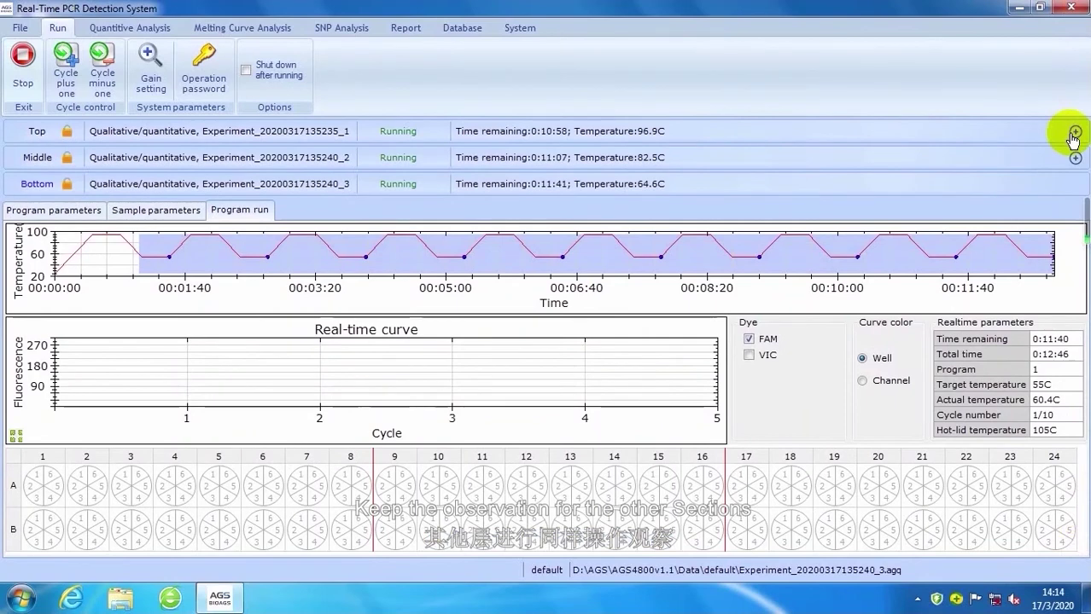
left_click(1074, 133)
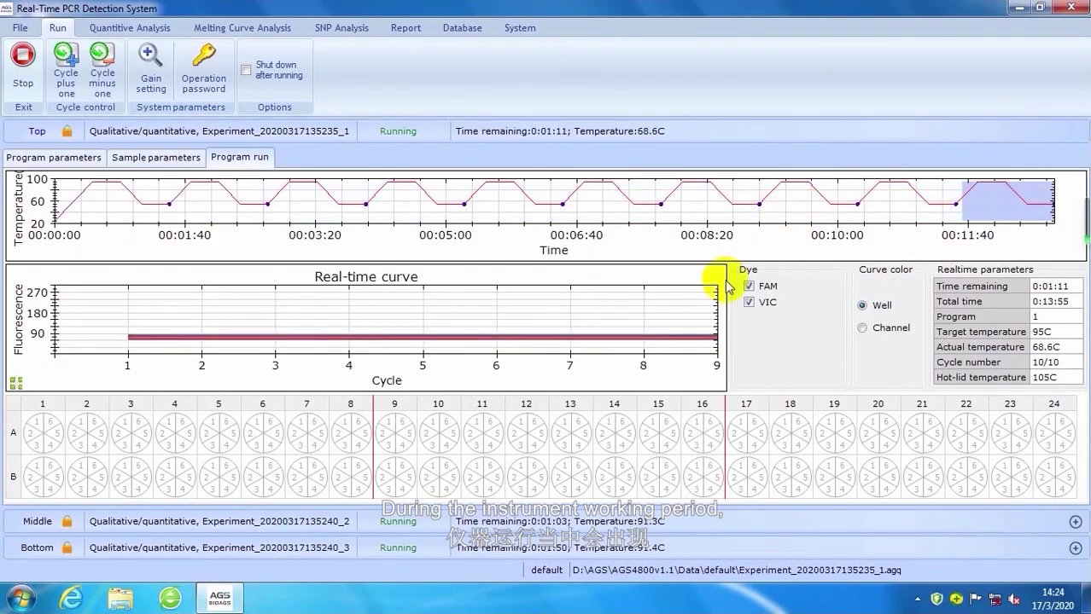
mouse_move(612, 338)
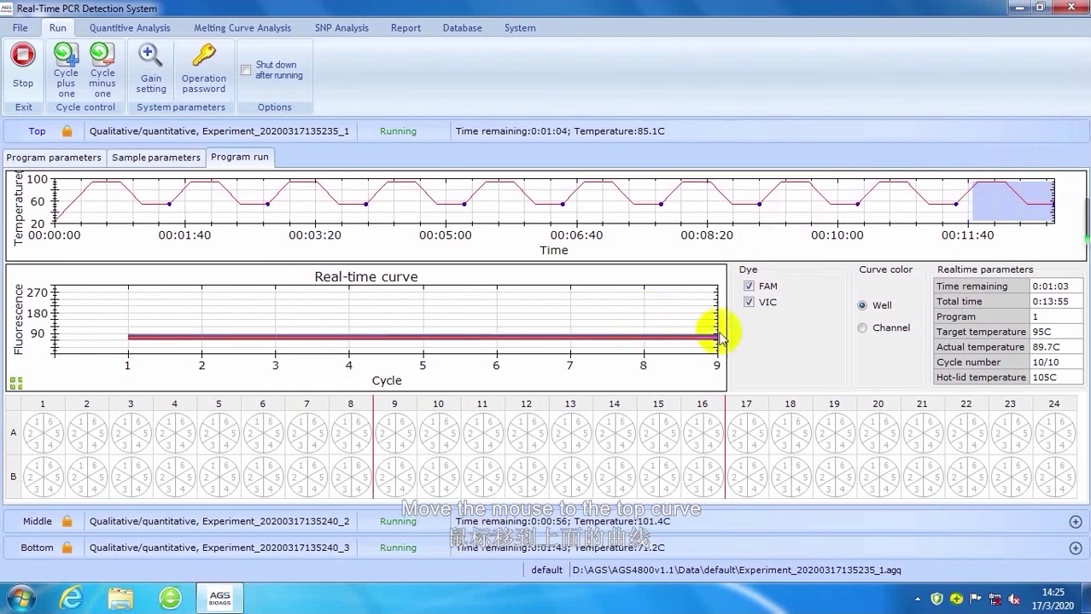
left_click(1075, 523)
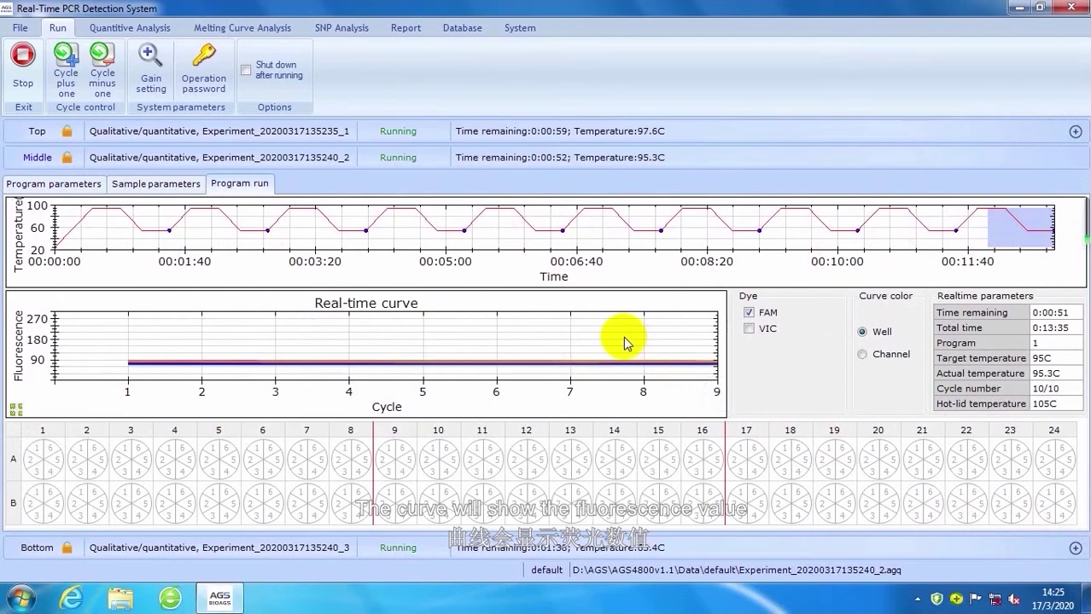
mouse_move(628, 365)
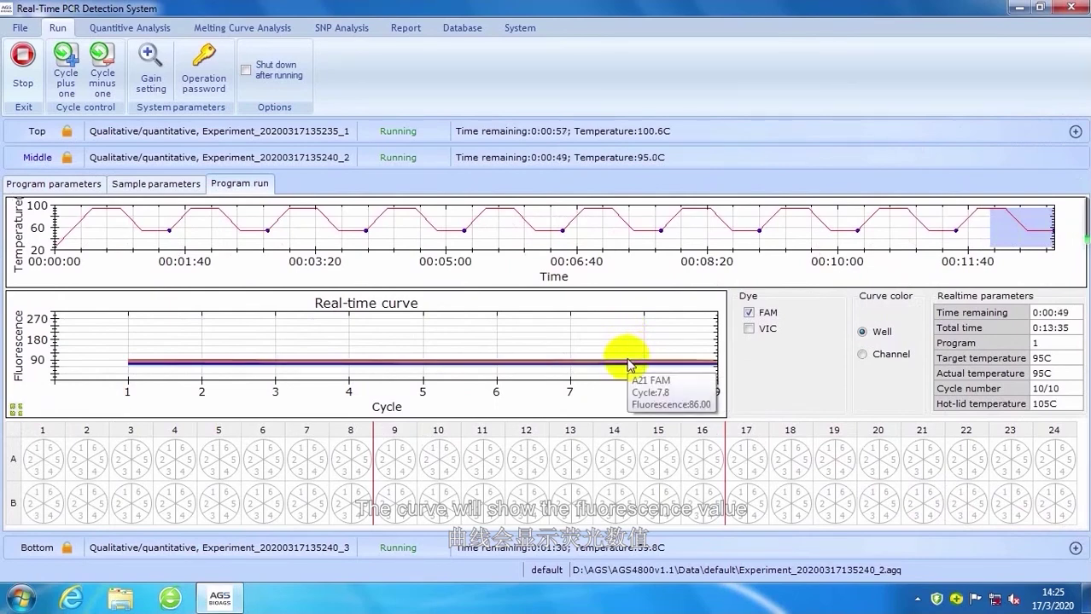